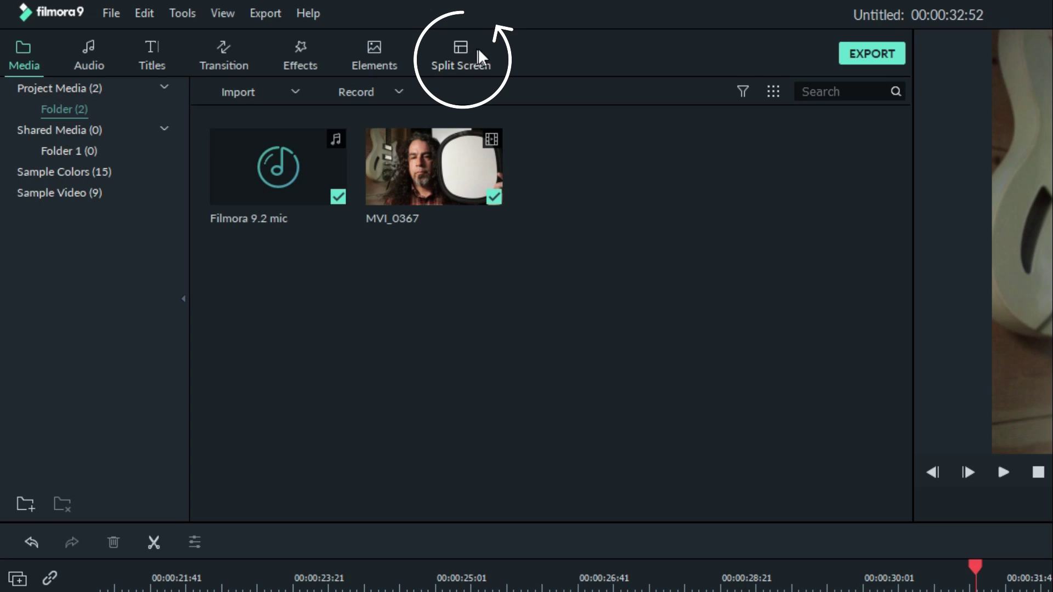
Browse the Split Screen templates and preview the two-panel side-by-side Split Screen 2 layout
left_click(466, 57)
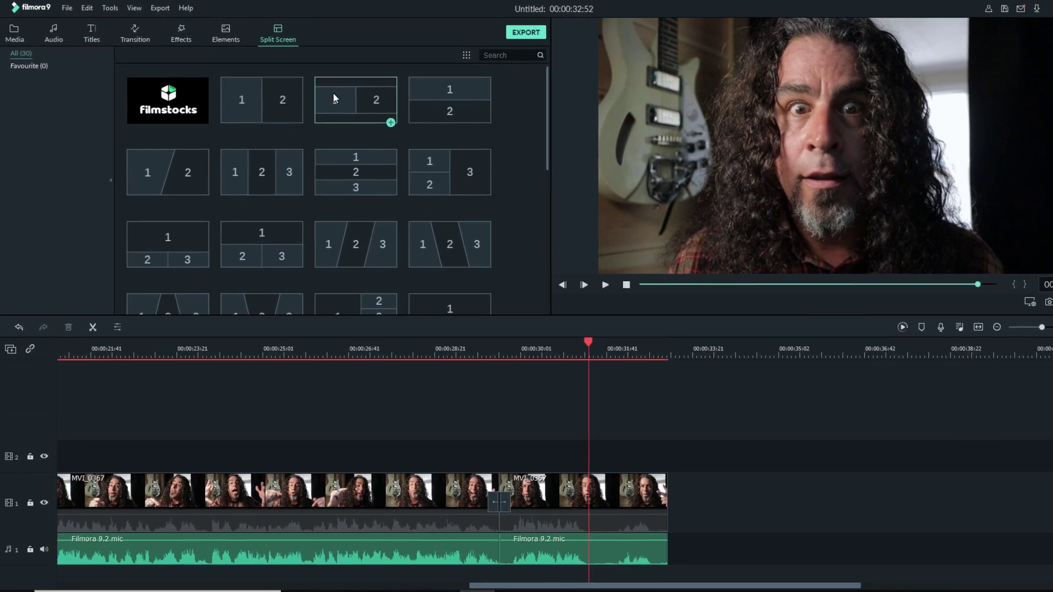
scroll(333, 98, "down", 5)
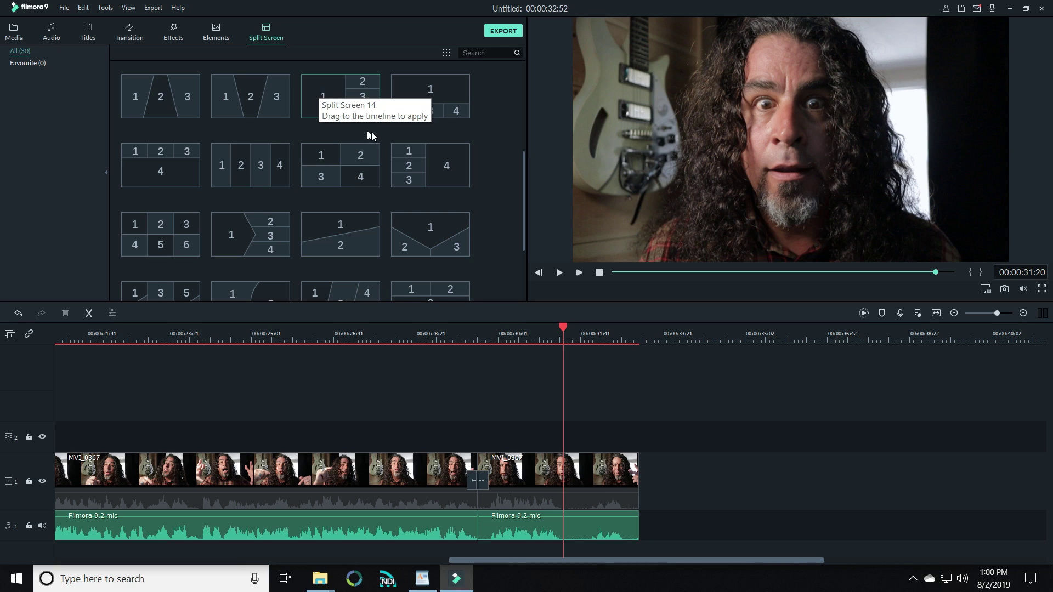
scroll(443, 201, "down", 3)
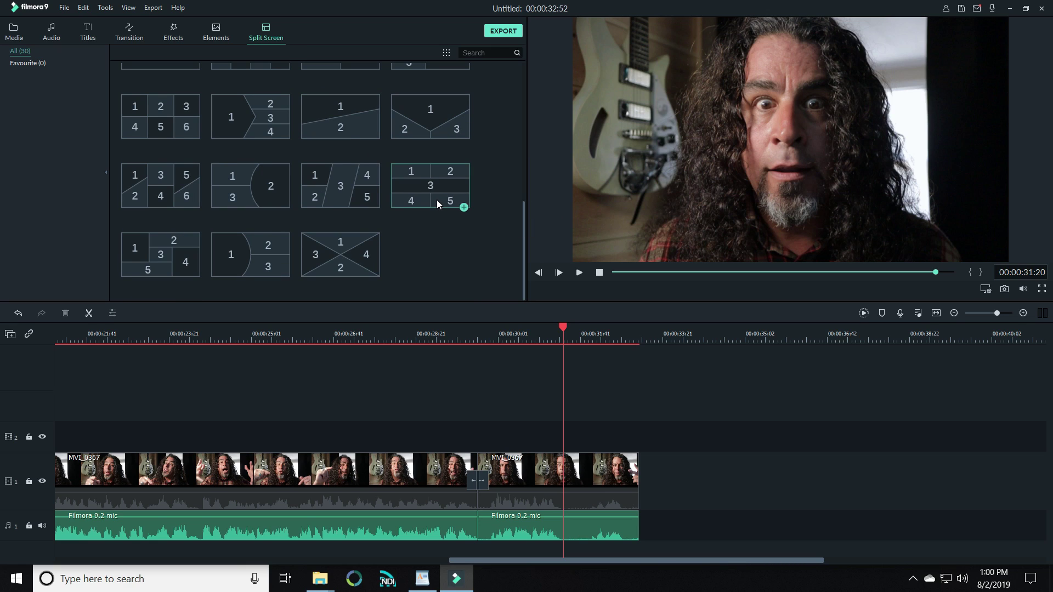
scroll(437, 200, "up", 8)
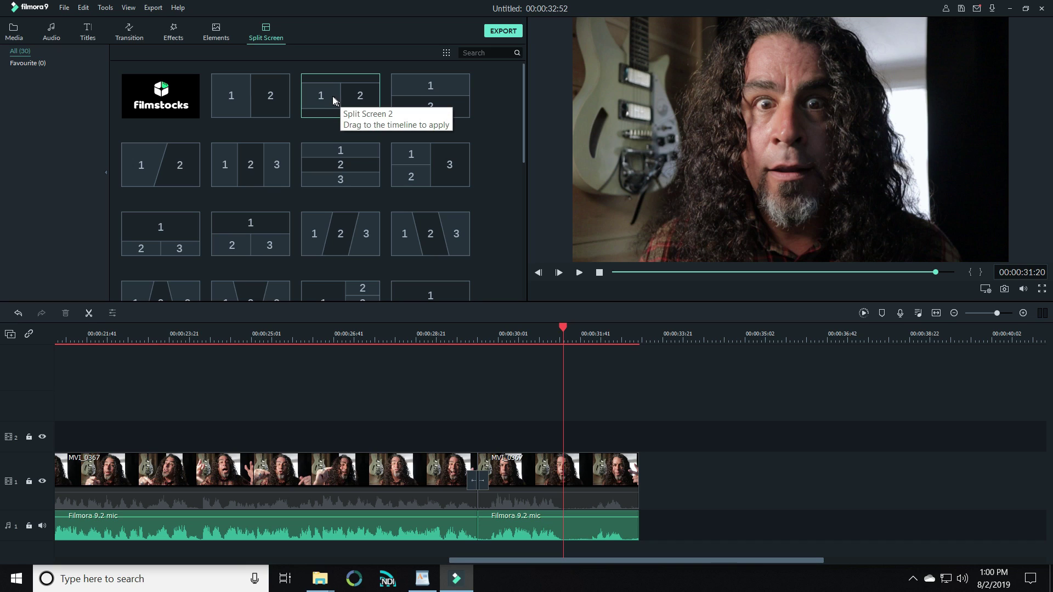
left_click(357, 88)
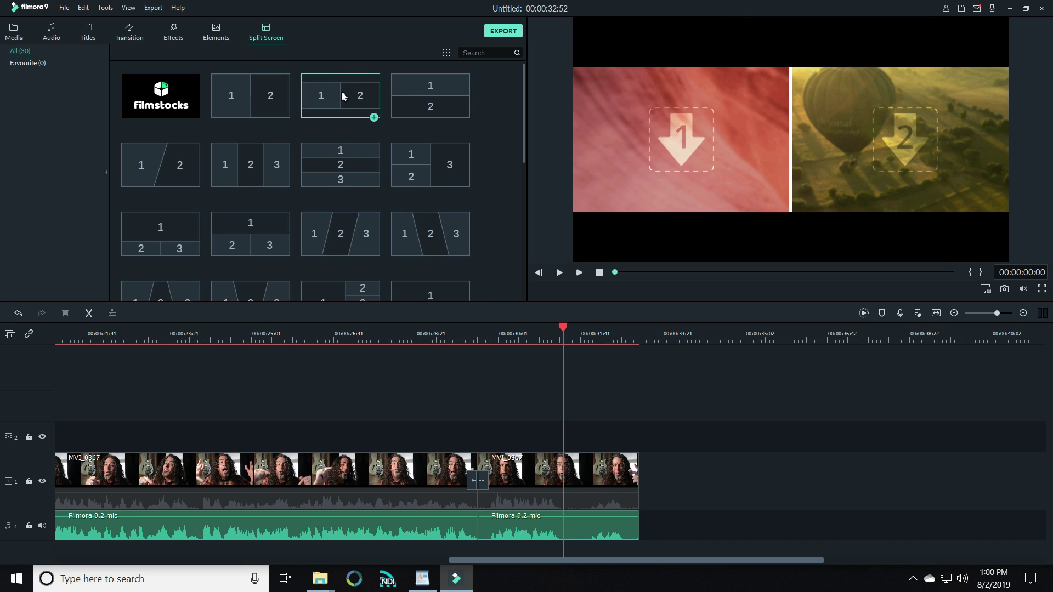
Place Split Screen 2 on track 2 after the footage, open its editor, and drop MVI_0367 into panel 1
left_click_drag(341, 92, 641, 441)
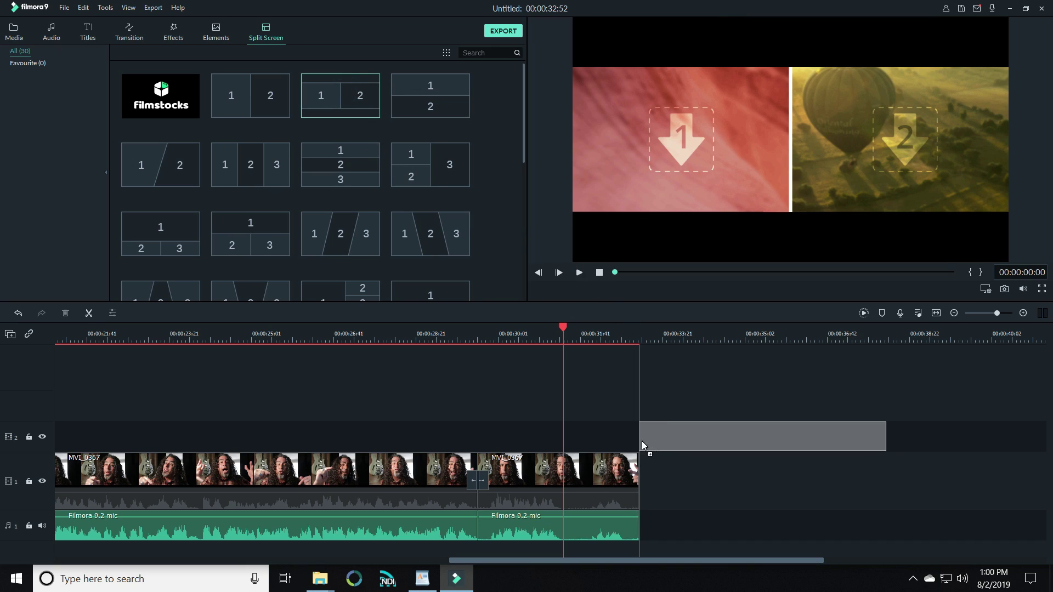
left_click_drag(585, 482, 587, 481)
double_click(699, 430)
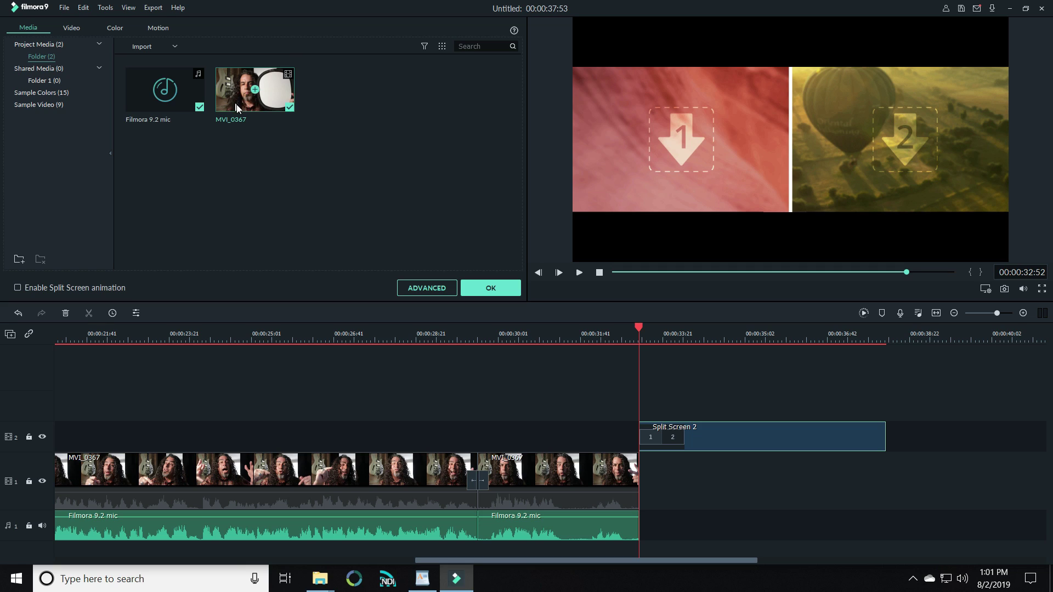
left_click_drag(233, 103, 627, 134)
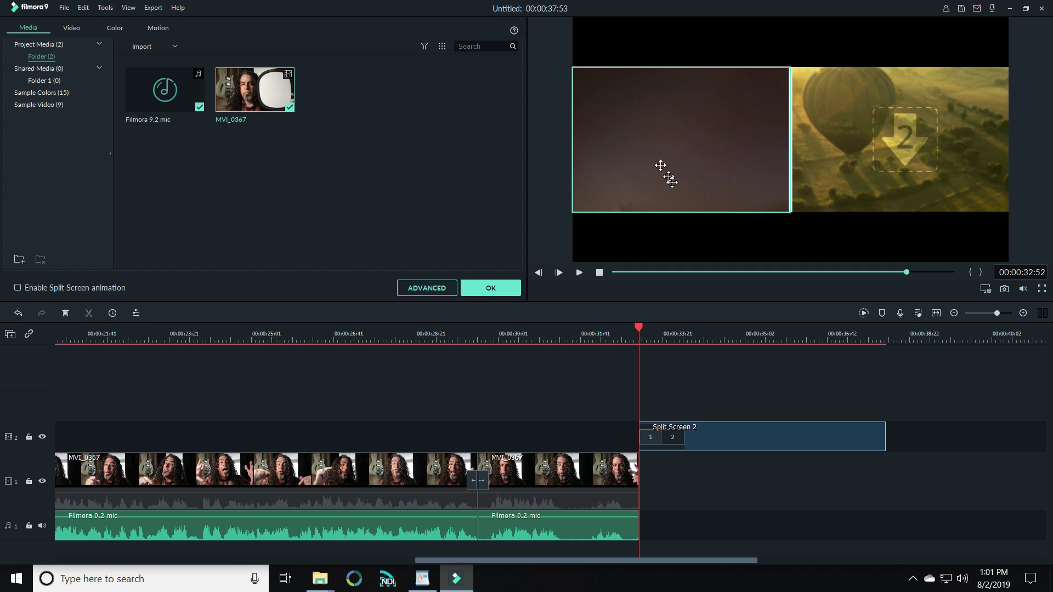
Zoom the left panel's MVI_0367 down to a smaller frame, then drop MVI_0367 into the right panel
left_click(686, 158)
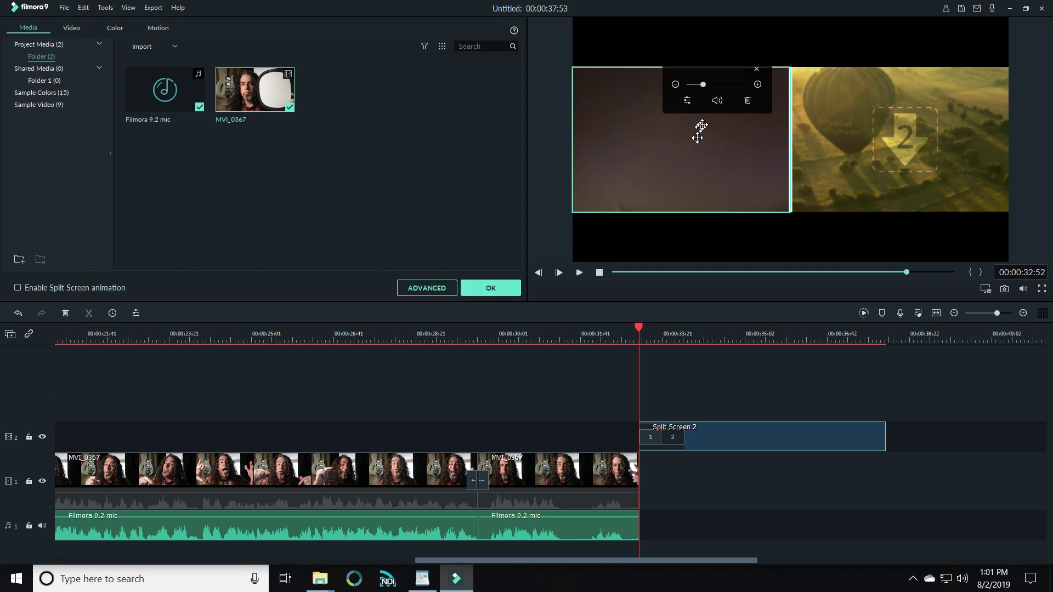
left_click_drag(704, 87, 697, 86)
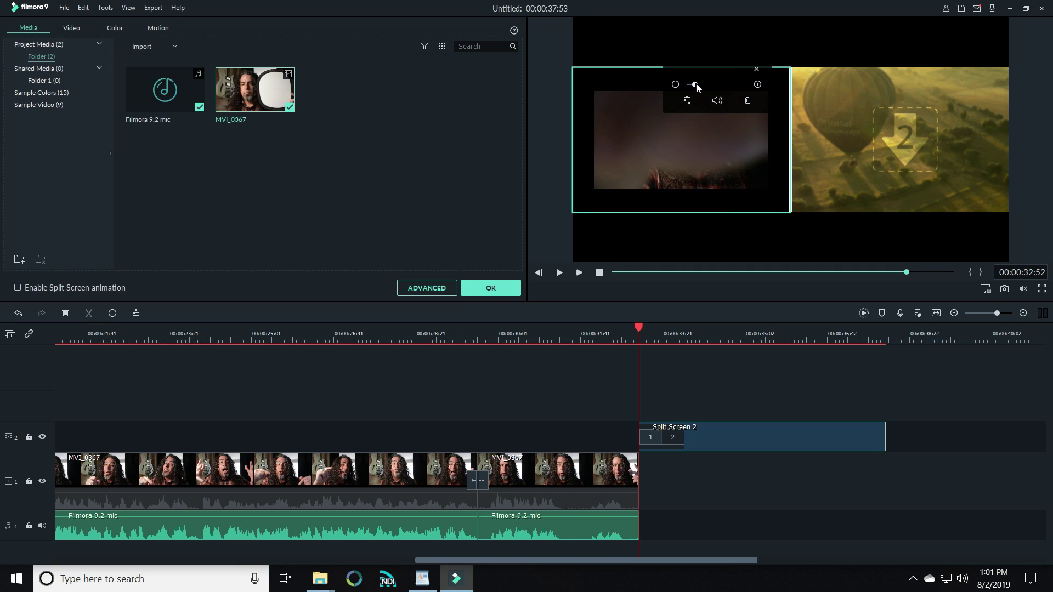
left_click(685, 101)
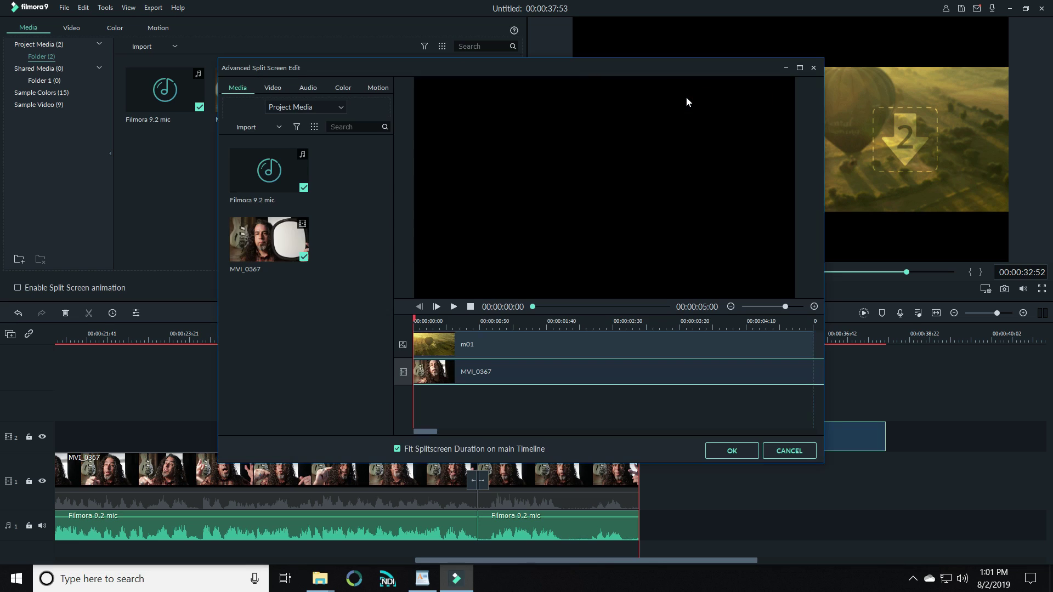
left_click(814, 69)
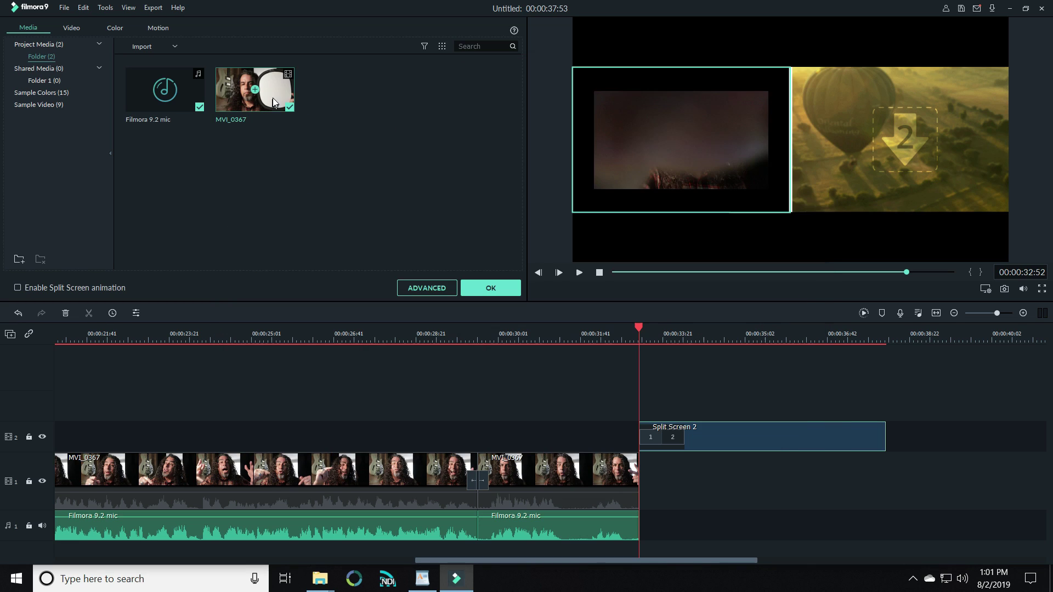
left_click_drag(277, 103, 832, 123)
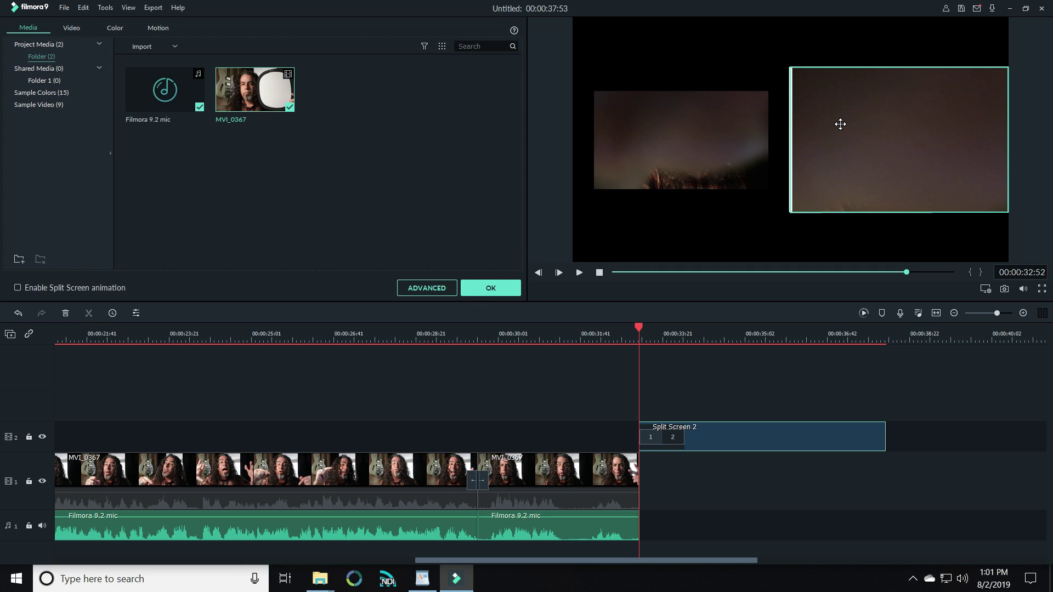
Zoom the right panel's MVI_0367 out slightly so the treeline shows at the bottom
left_click(850, 114)
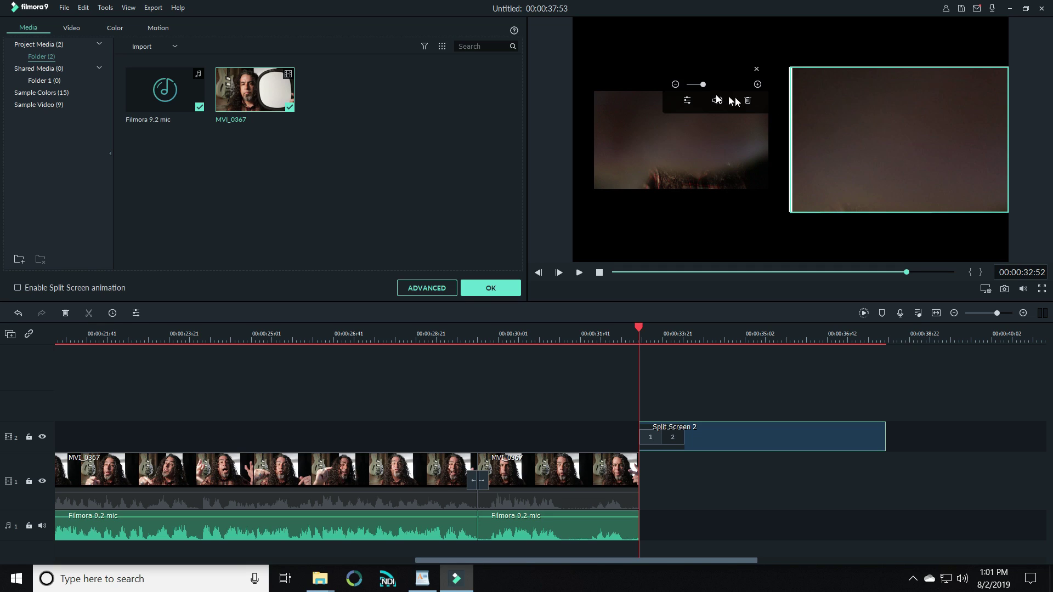
left_click_drag(704, 89, 700, 89)
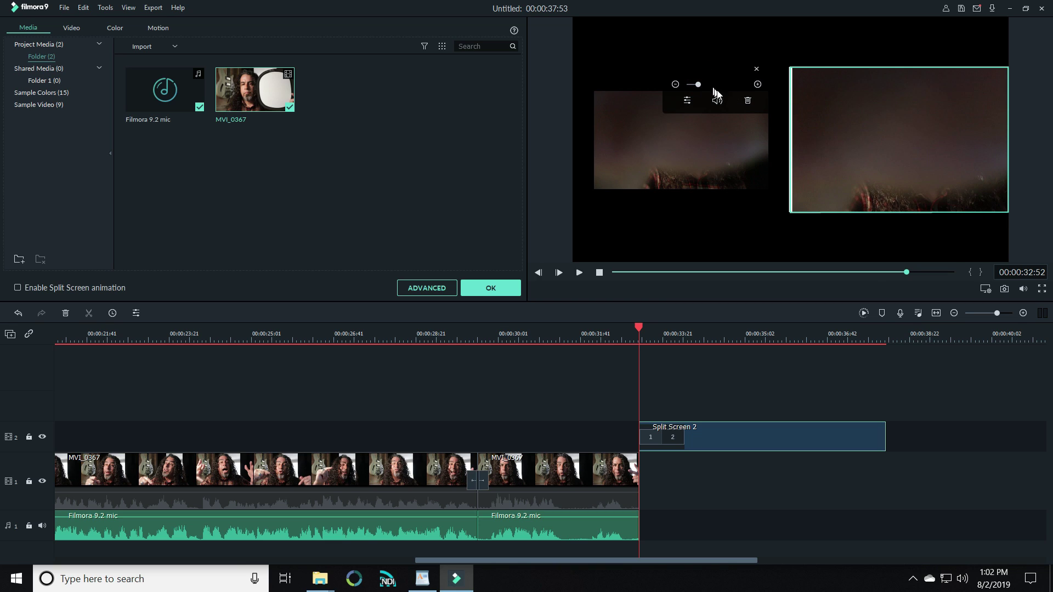
Preview both zoomed panels, then stretch the Split Screen 2 clip to 9 seconds 10 frames
left_click(579, 273)
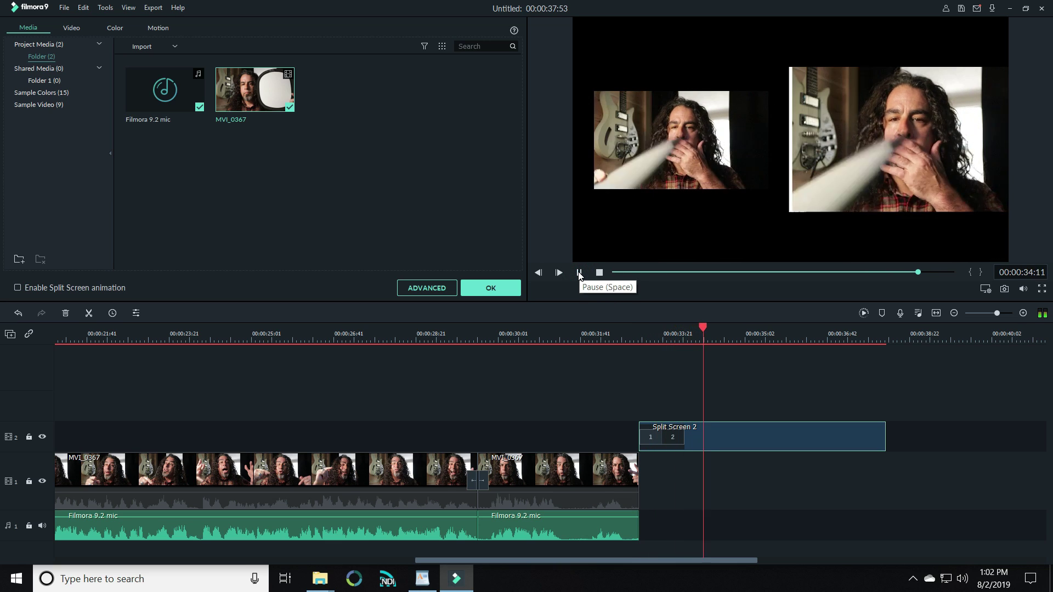
left_click_drag(997, 313, 993, 319)
key("space")
left_click_drag(838, 431, 1019, 427)
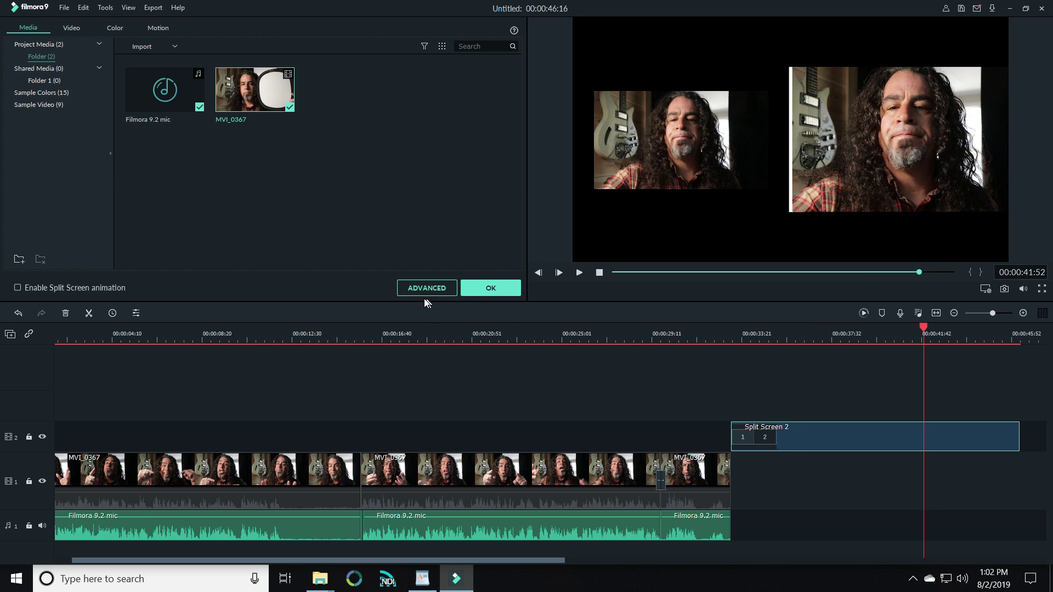
left_click(422, 288)
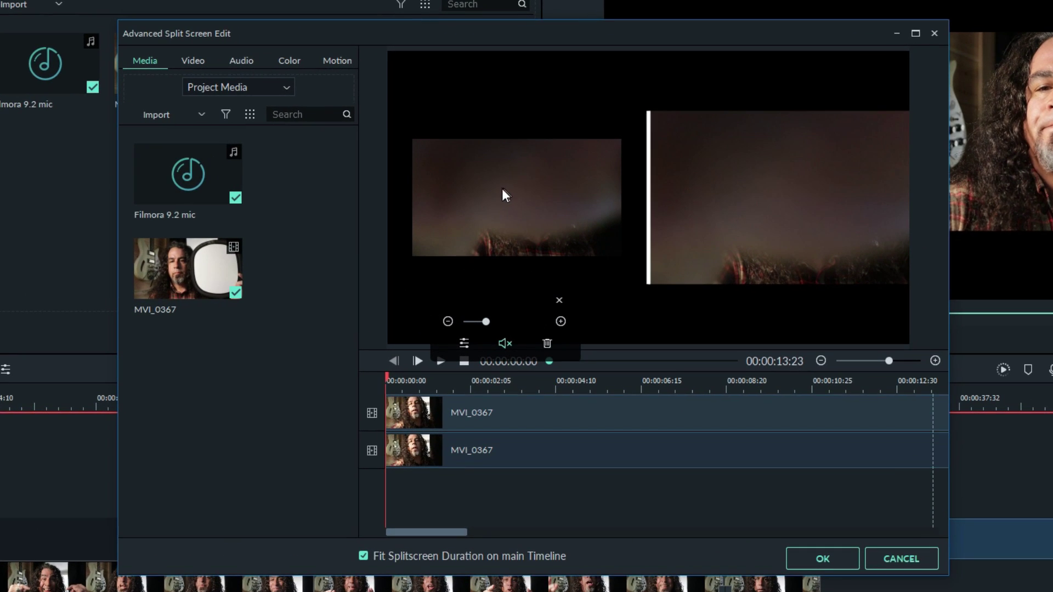
Apply the Grow Shrink motion preset to the right half of the split screen
left_click(809, 259)
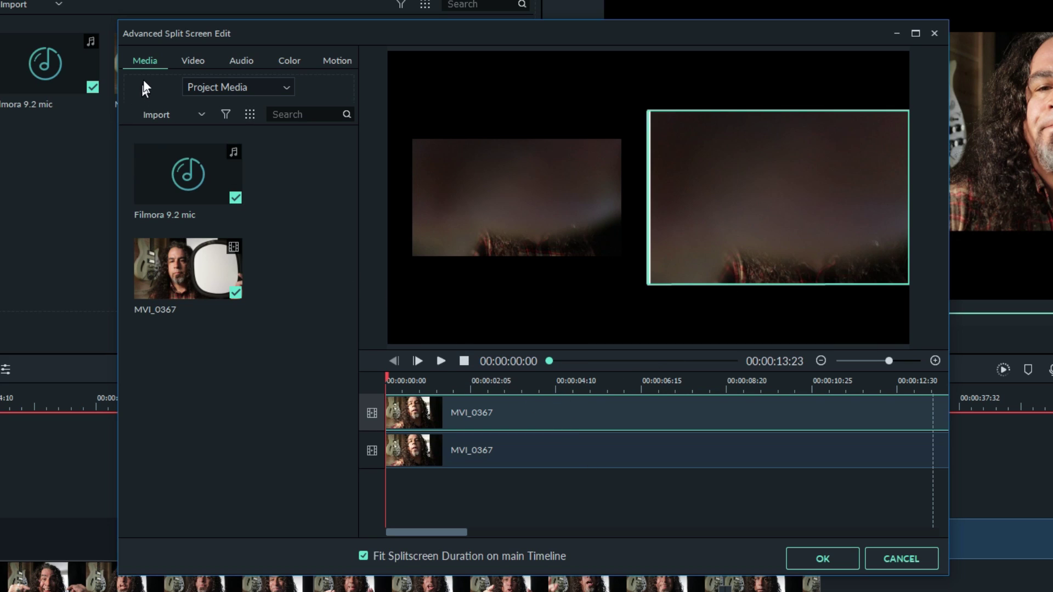
left_click(199, 59)
left_click(241, 61)
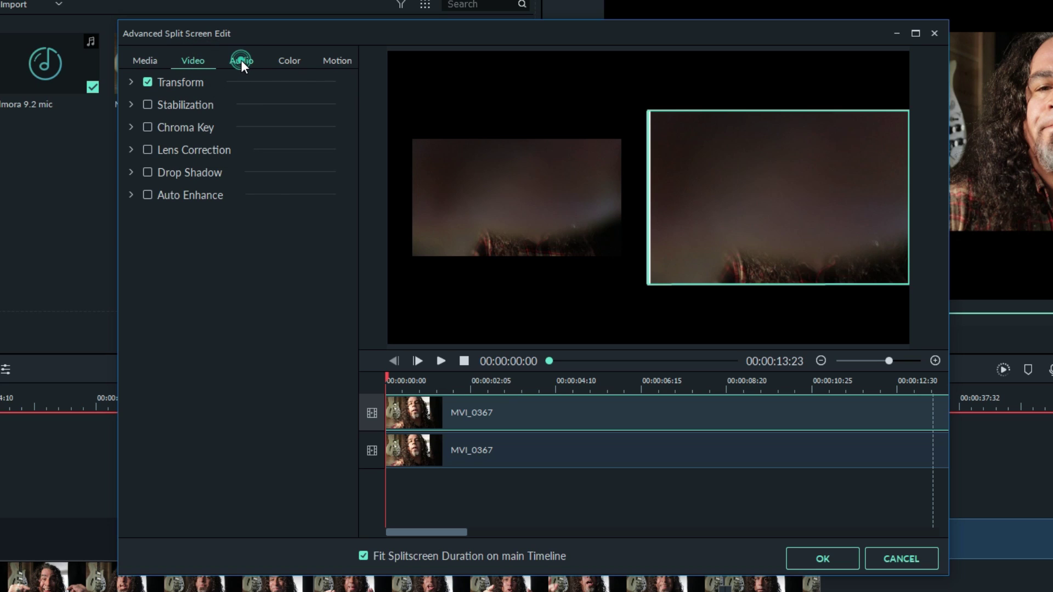
left_click(286, 61)
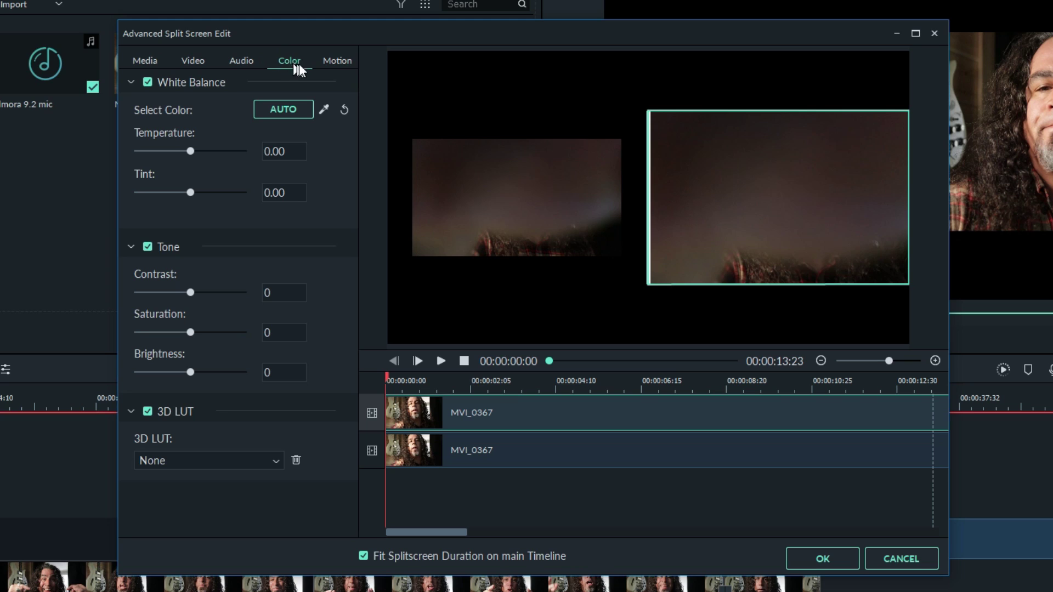
left_click(340, 60)
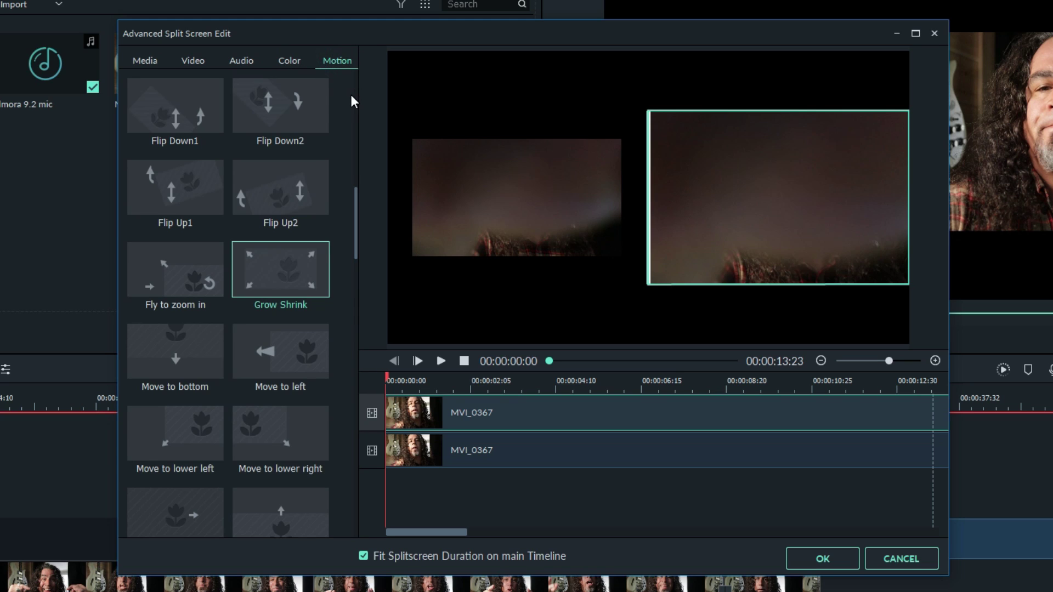
left_click(283, 276)
Play the preview and reposition the footage within the right and left panels
left_click(440, 361)
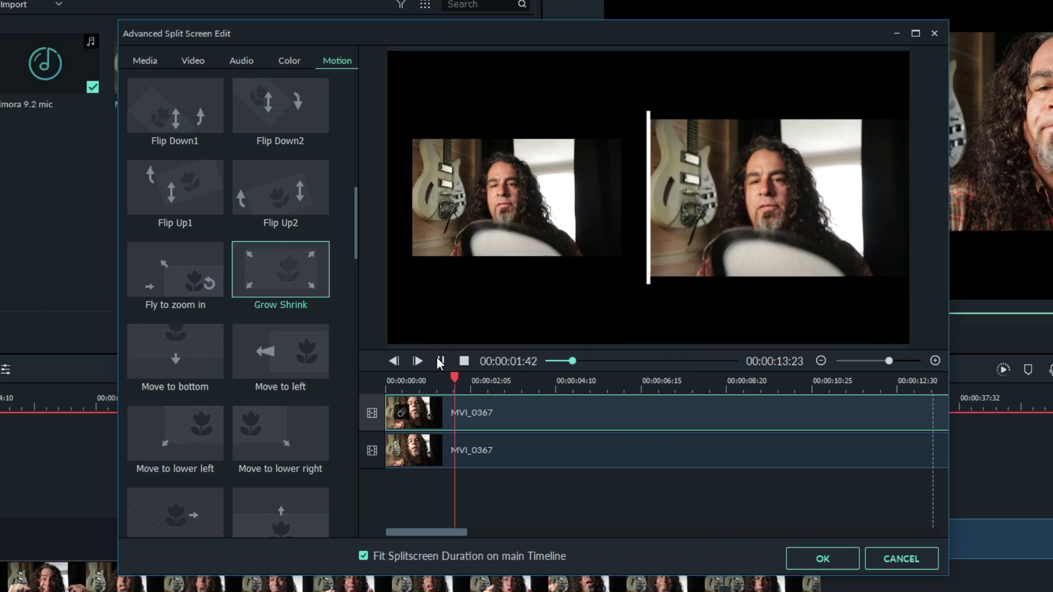
mouse_move(717, 207)
left_click_drag(717, 208, 739, 199)
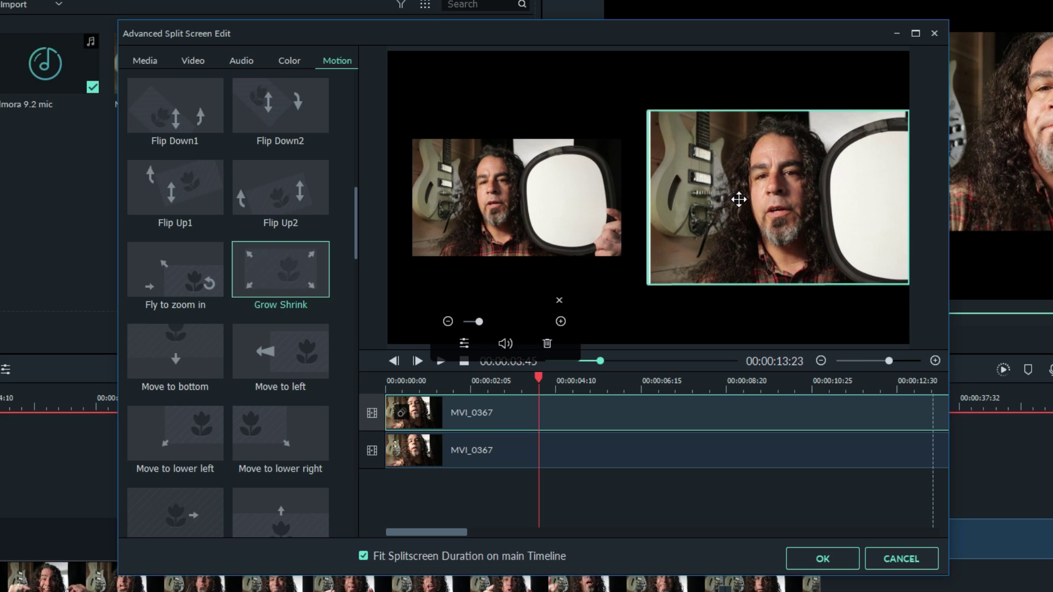
left_click_drag(528, 203, 539, 204)
left_click(684, 206)
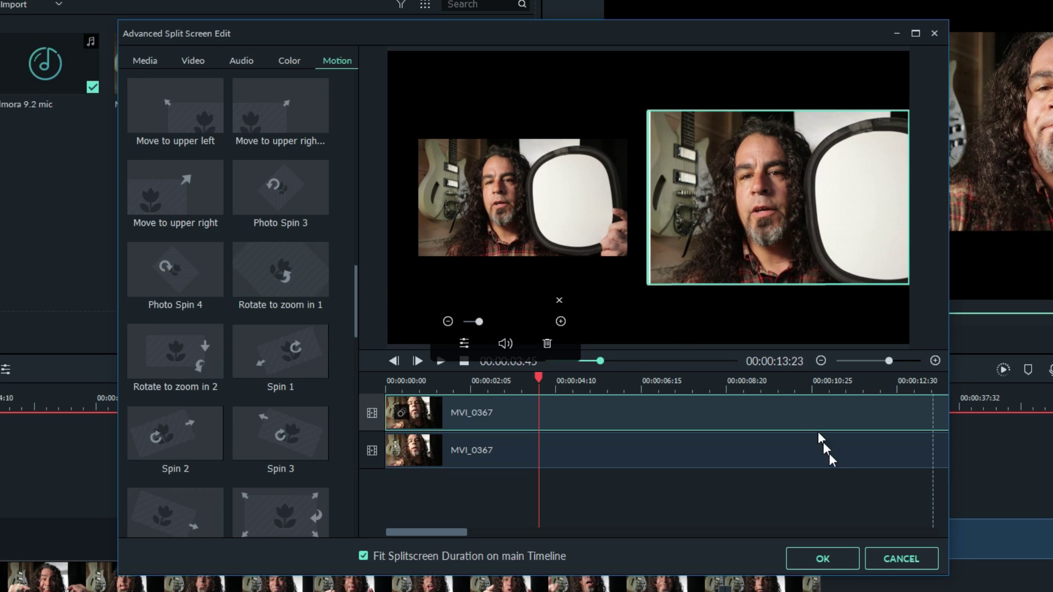
left_click(821, 559)
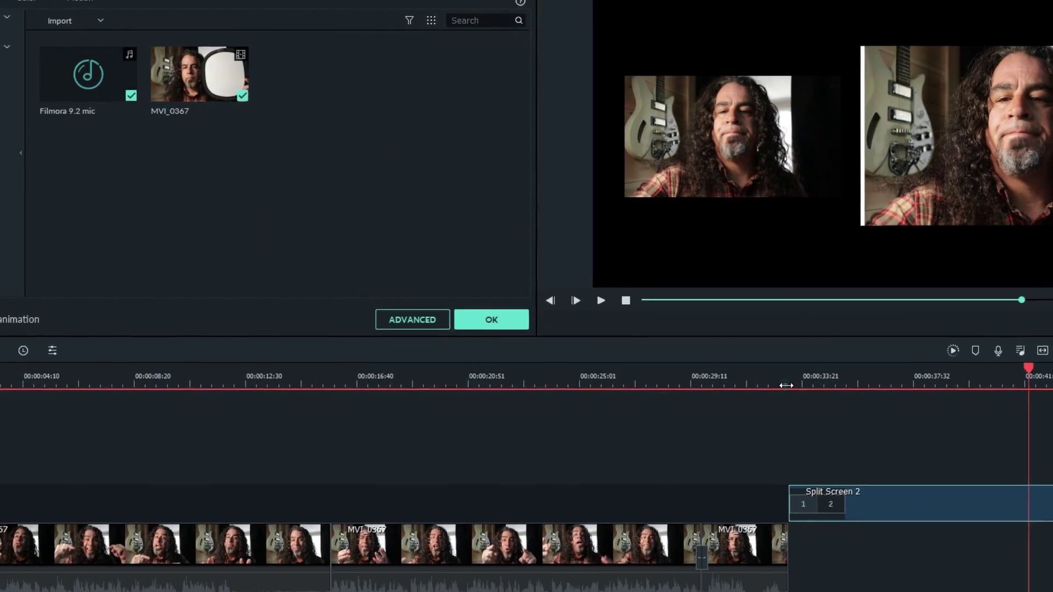
left_click(785, 386)
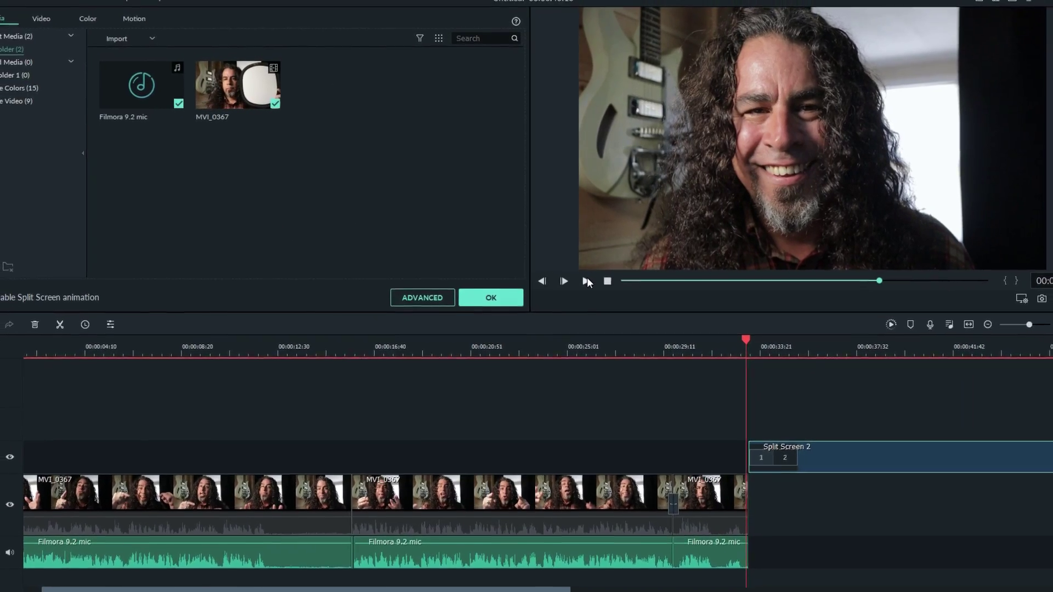
left_click(600, 301)
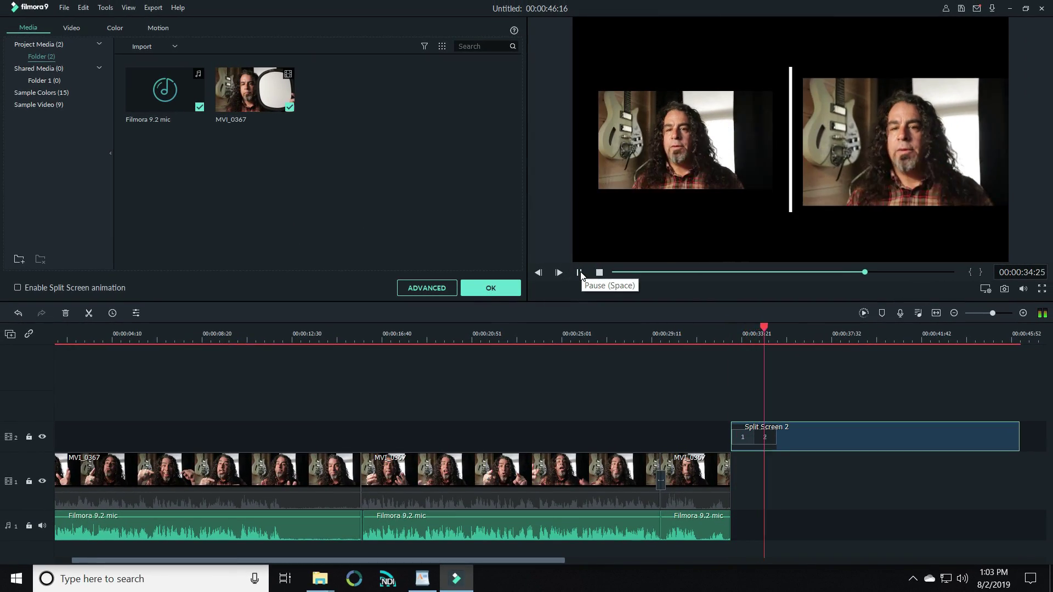
left_click(579, 272)
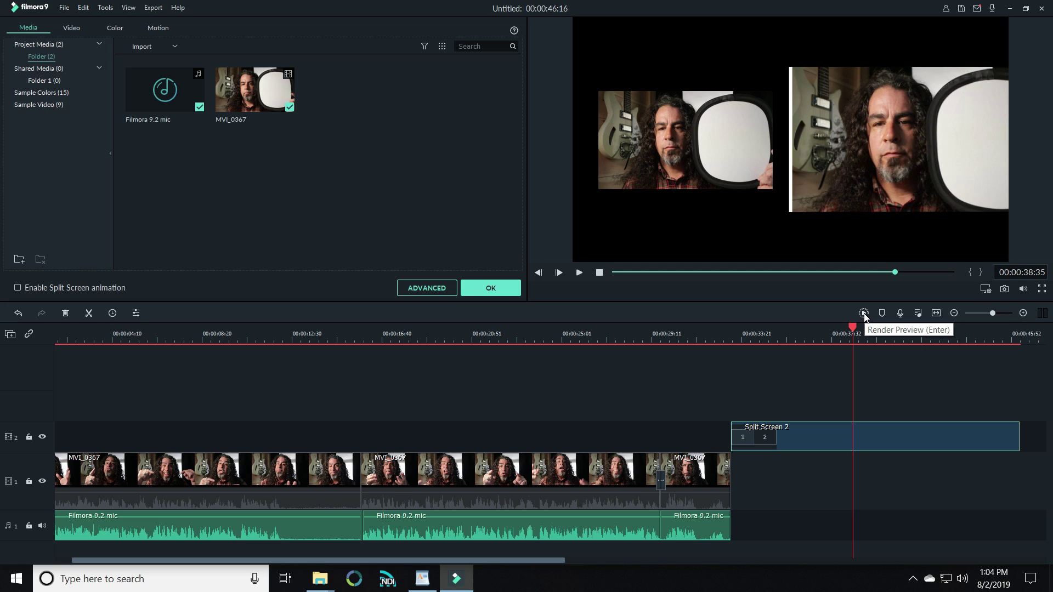
Render the timeline preview, play the project back and stop, then open File > Preferences
left_click(864, 314)
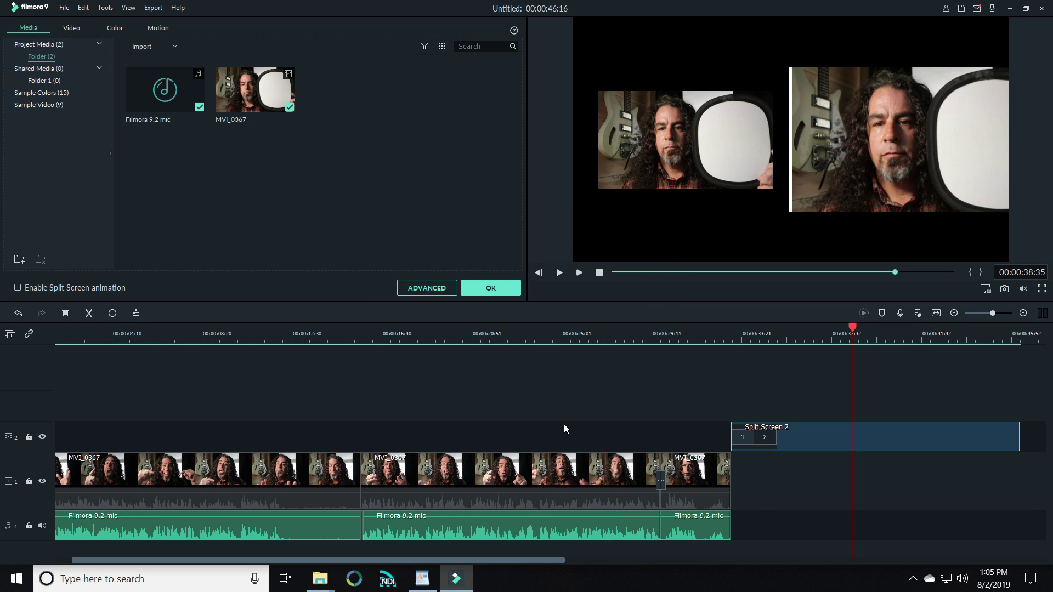
left_click(579, 272)
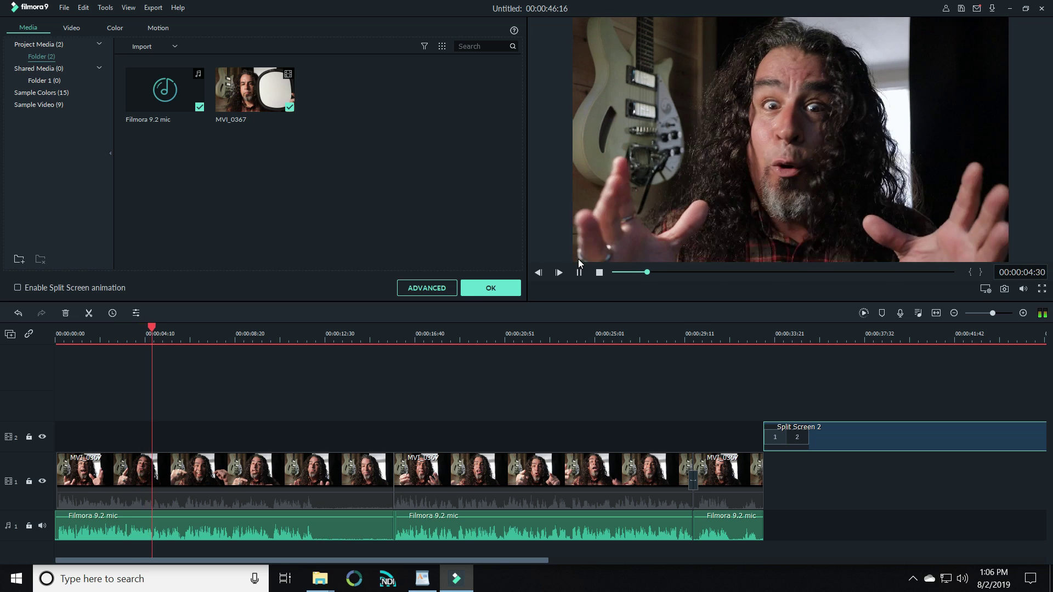
left_click(332, 127)
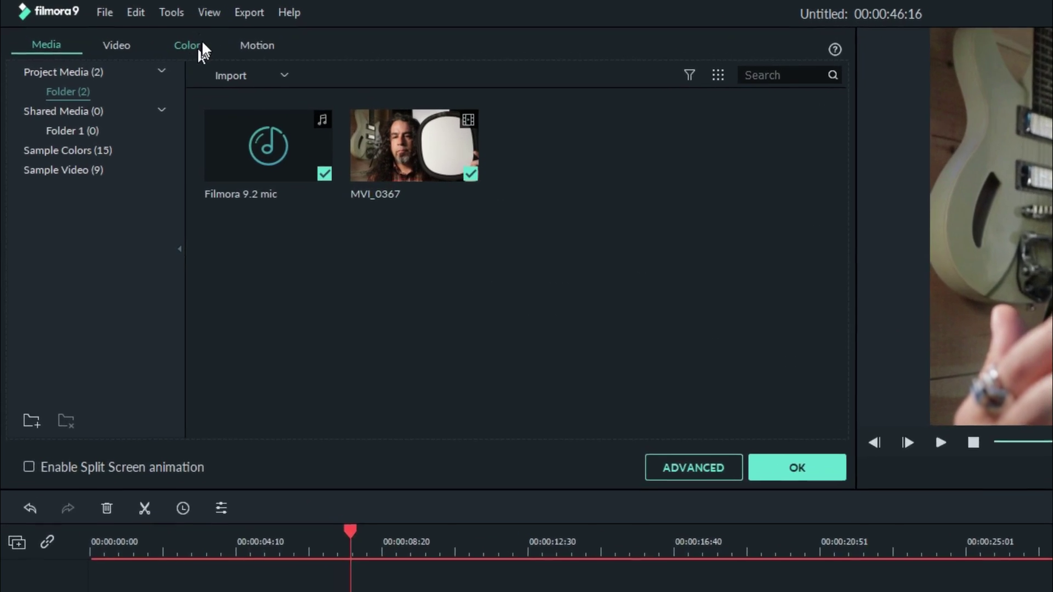
left_click(104, 12)
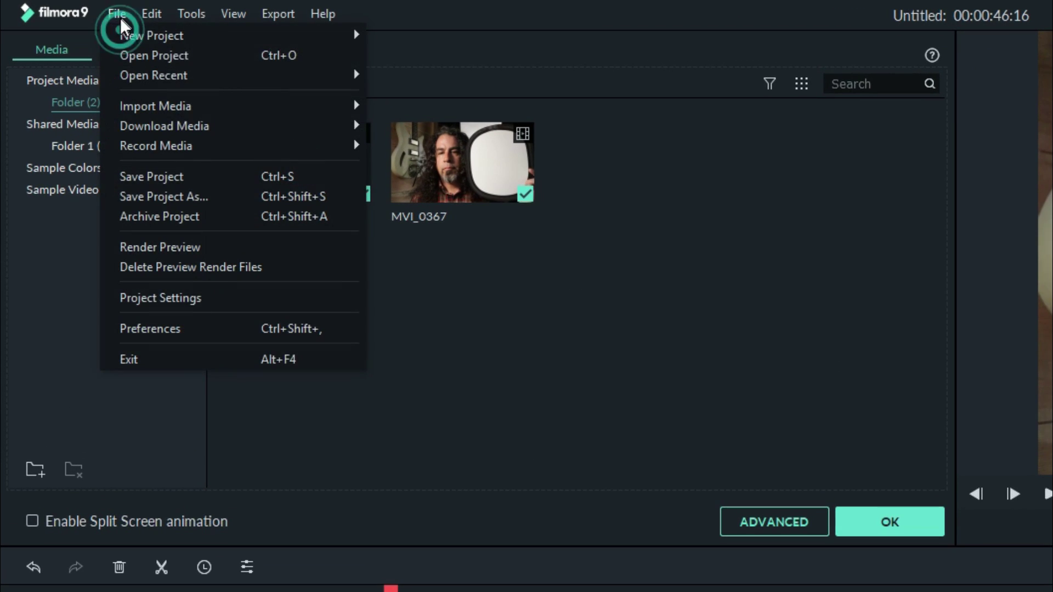
left_click(197, 329)
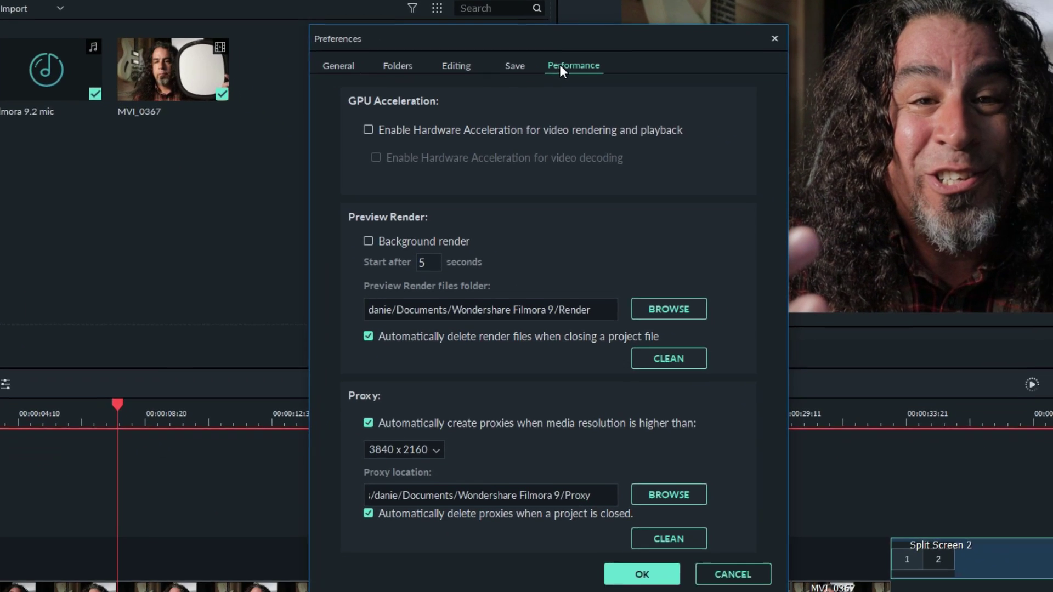